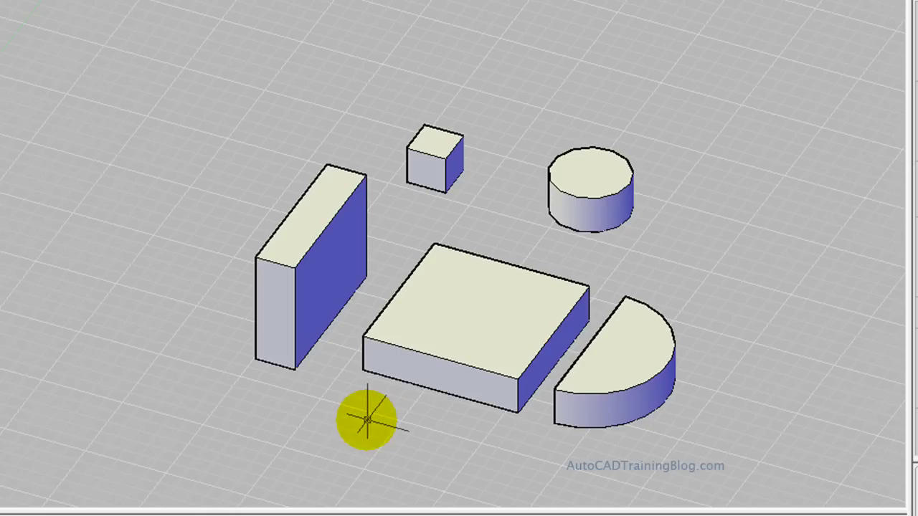
# Start a MOVE on the large flat box, then cancel it without changing anything.
pyautogui.write('move')
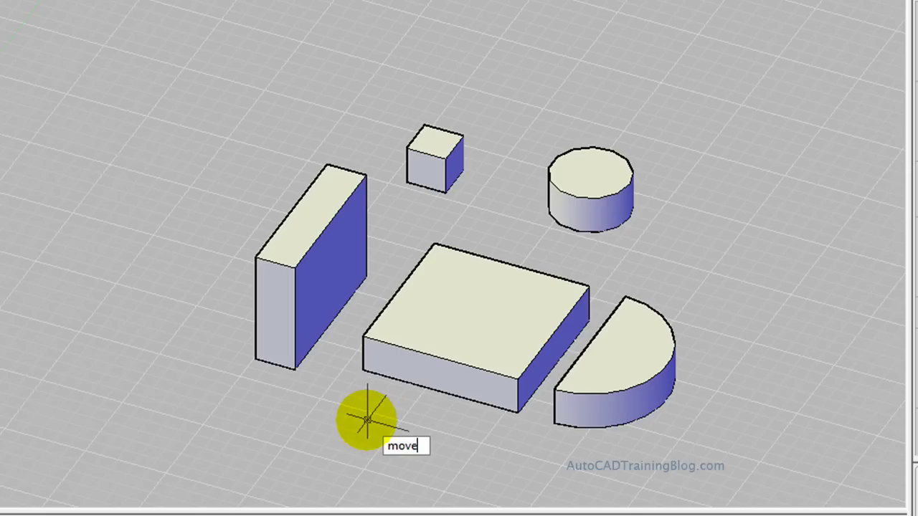
pyautogui.press('Return')
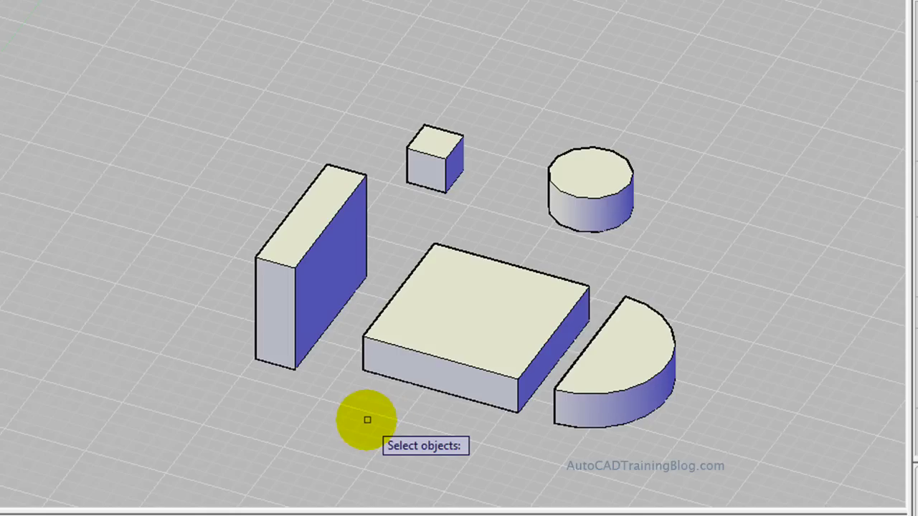
pyautogui.click(470, 303)
pyautogui.press('Return')
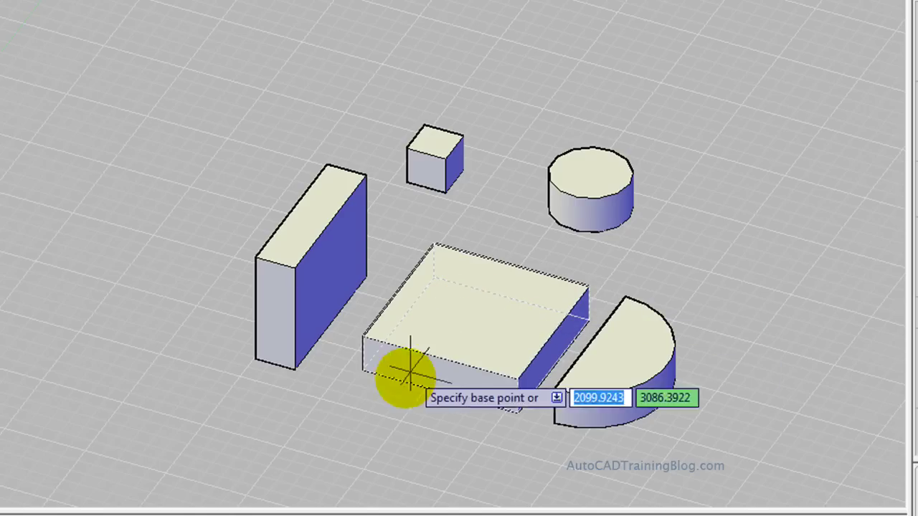
pyautogui.press('Escape')
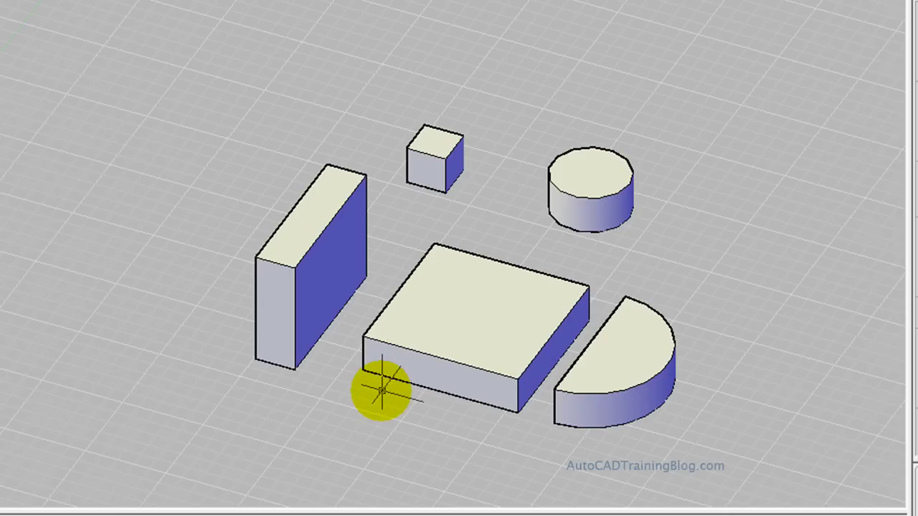
# Orbit the view of the solids down to a low, nearly side-on angle.
pyautogui.write('orbit')
pyautogui.press('Return')
pyautogui.moveTo(381, 387); pyautogui.dragTo(477, 330)
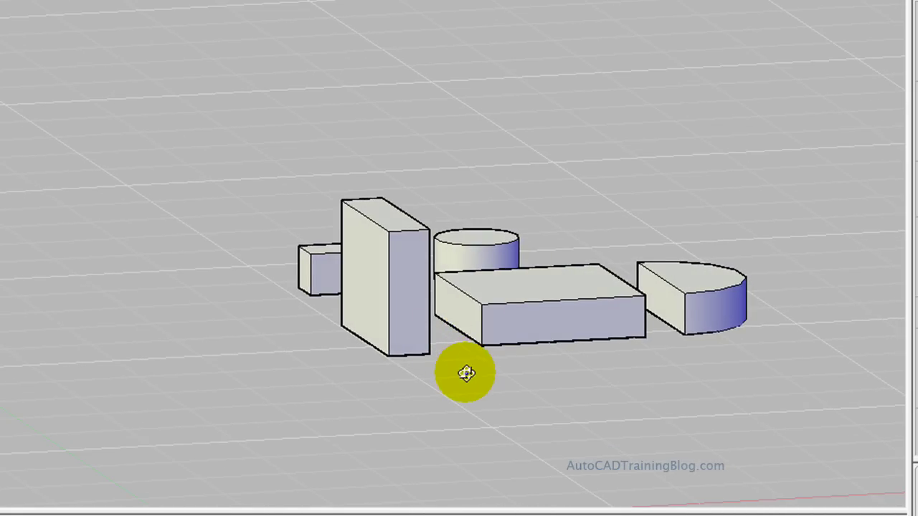
pyautogui.press('Escape')
pyautogui.click(426, 349)
pyautogui.press('Escape')
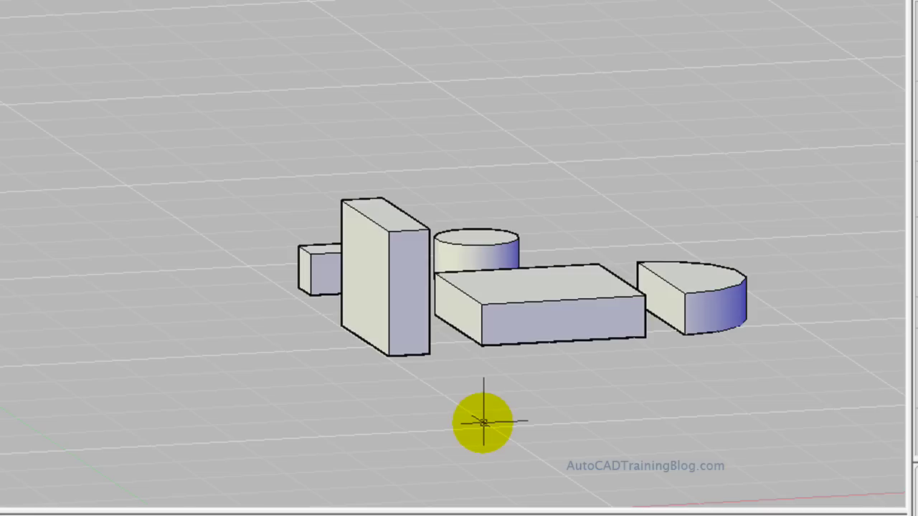
# Move the flat box from its edge midpoint against the tall upright box's lower edge.
pyautogui.write('move')
pyautogui.press('Return')
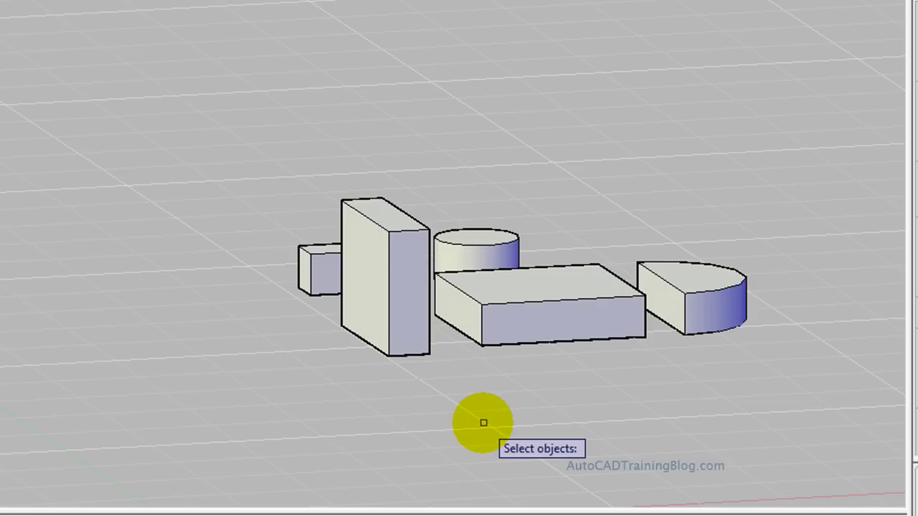
pyautogui.click(525, 288)
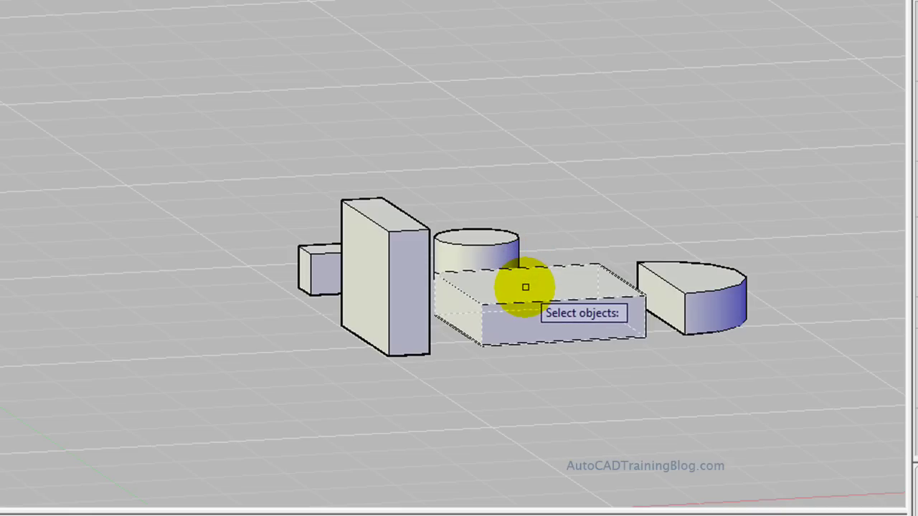
pyautogui.press('Return')
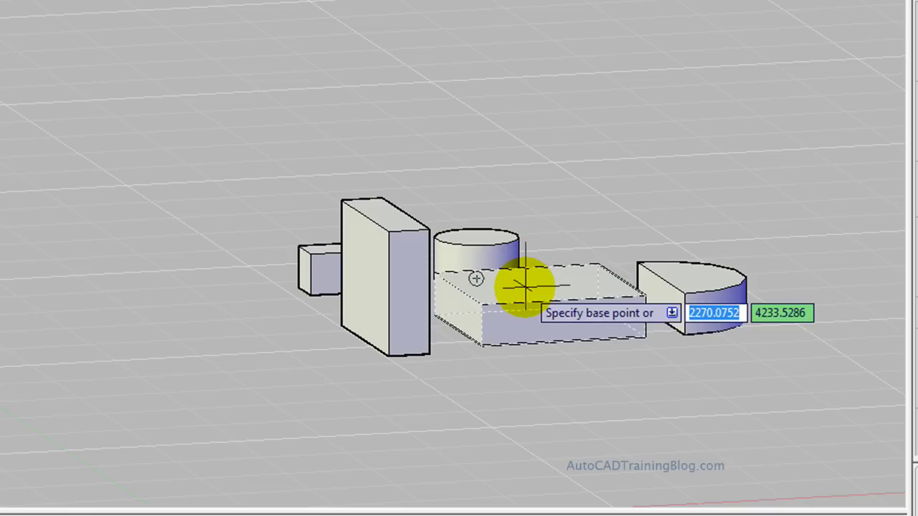
pyautogui.click(456, 328)
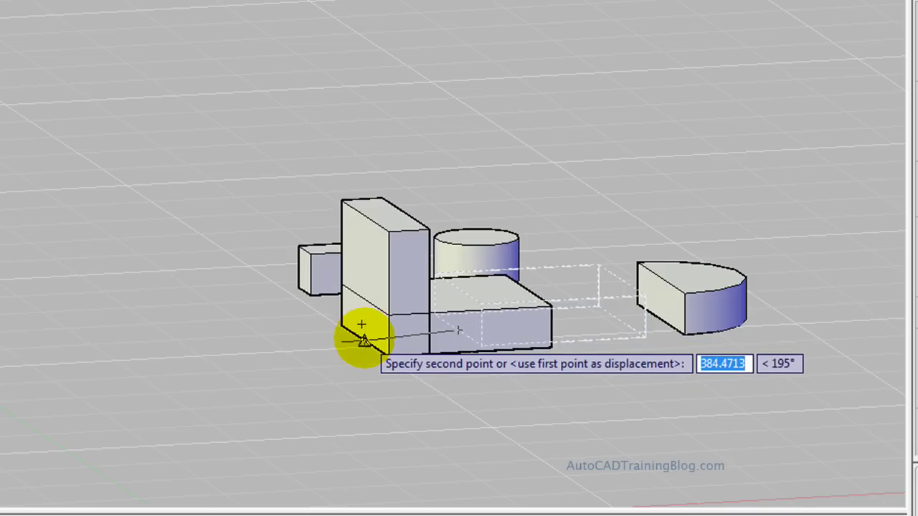
pyautogui.click(363, 339)
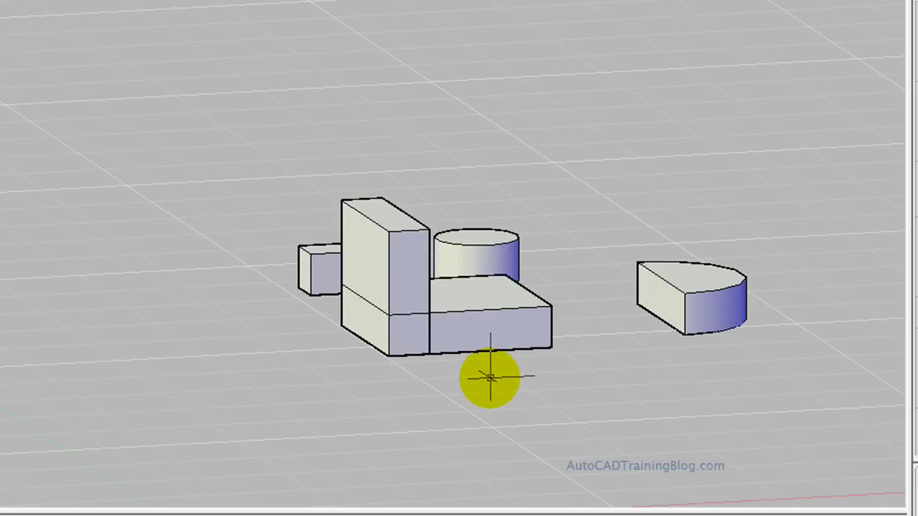
pyautogui.click(484, 338)
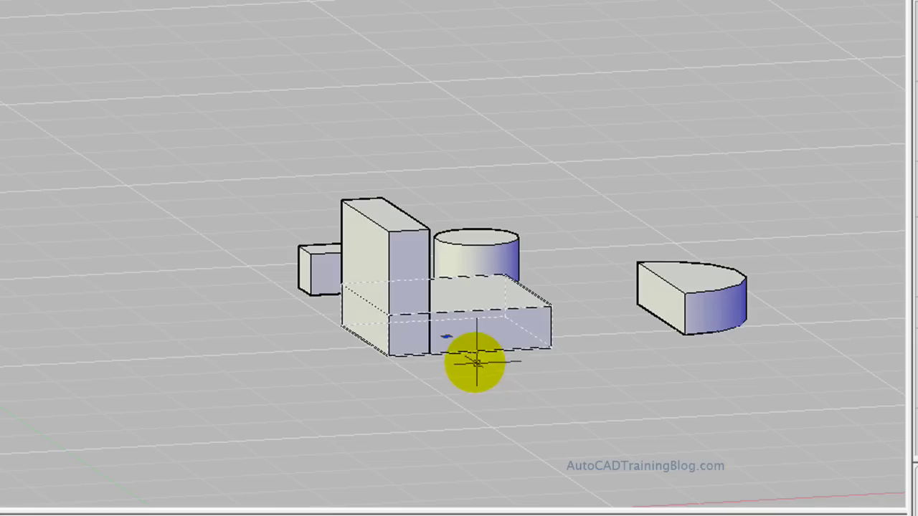
# Union the flat box with the tall upright box into one L-shaped solid.
pyautogui.press('Escape')
pyautogui.write('union')
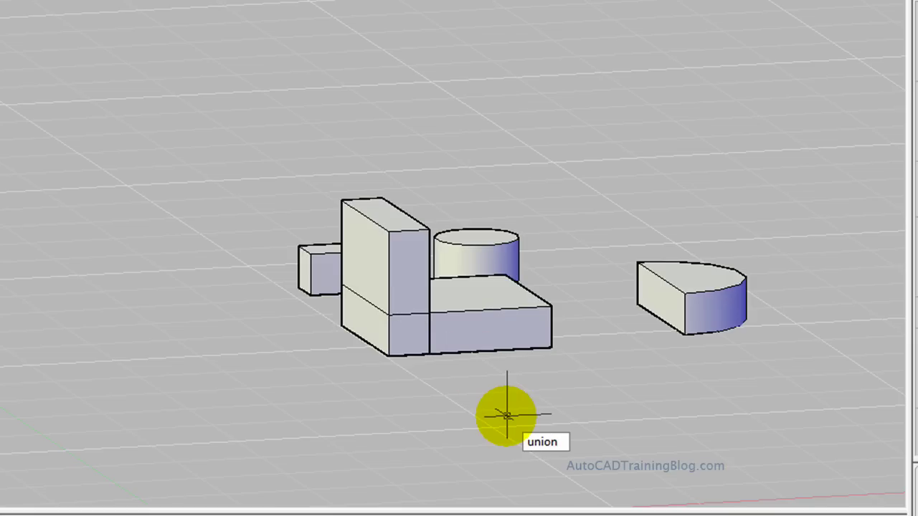
pyautogui.press('Return')
pyautogui.click(461, 332)
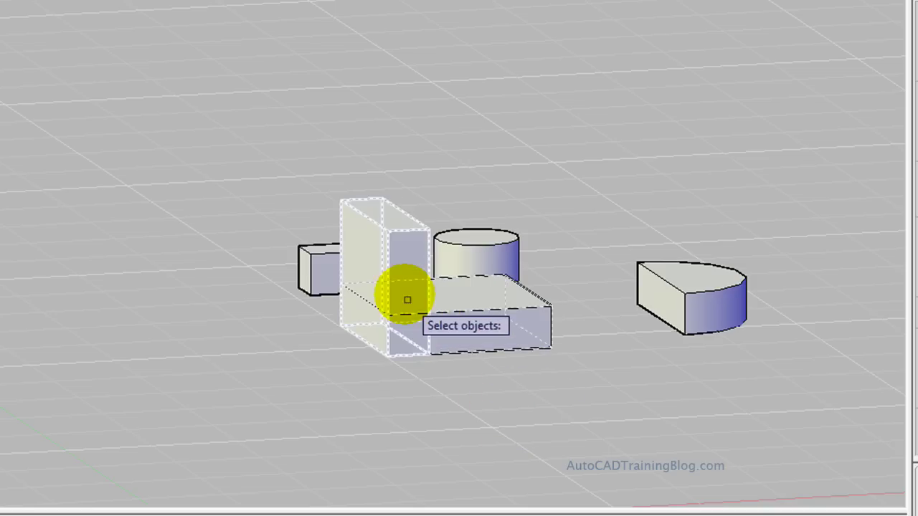
pyautogui.click(404, 291)
pyautogui.press('Return')
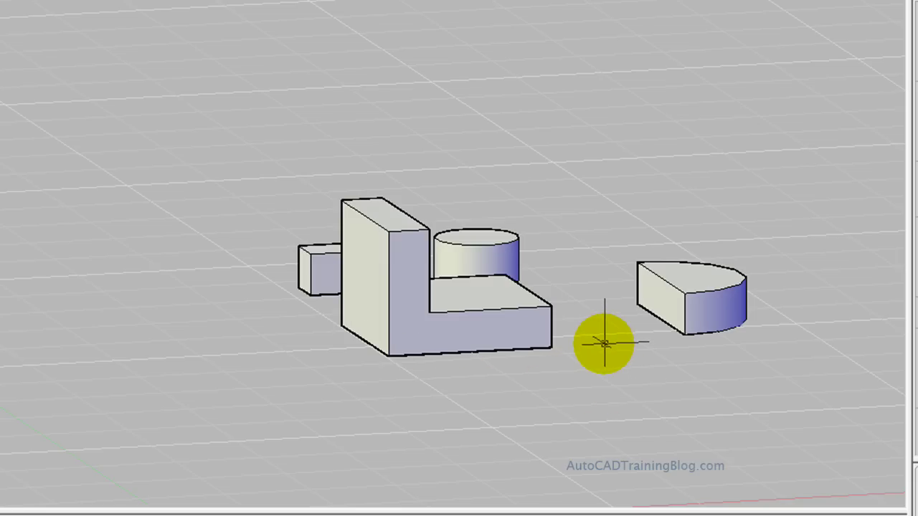
pyautogui.write('orbit')
pyautogui.press('Return')
# Orbit the view back up to an elevated angle above the solids.
pyautogui.moveTo(666, 343); pyautogui.dragTo(549, 395)
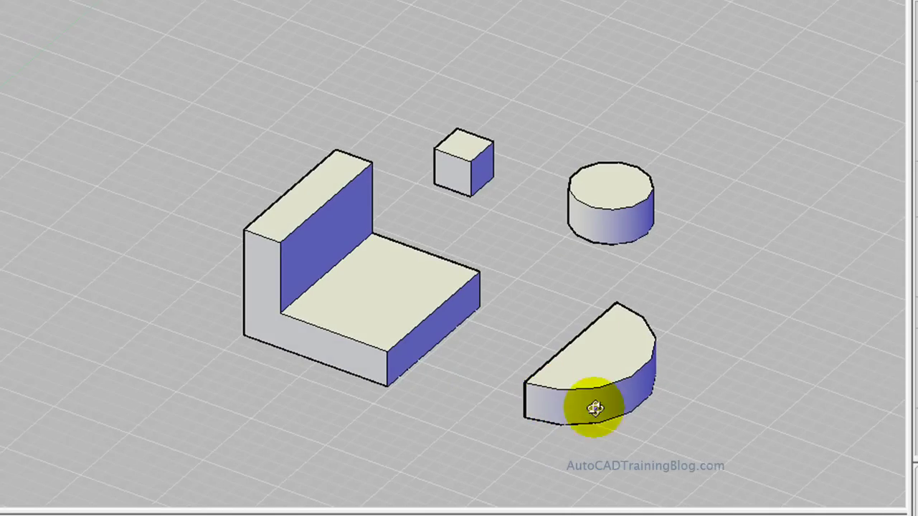
pyautogui.press('Escape')
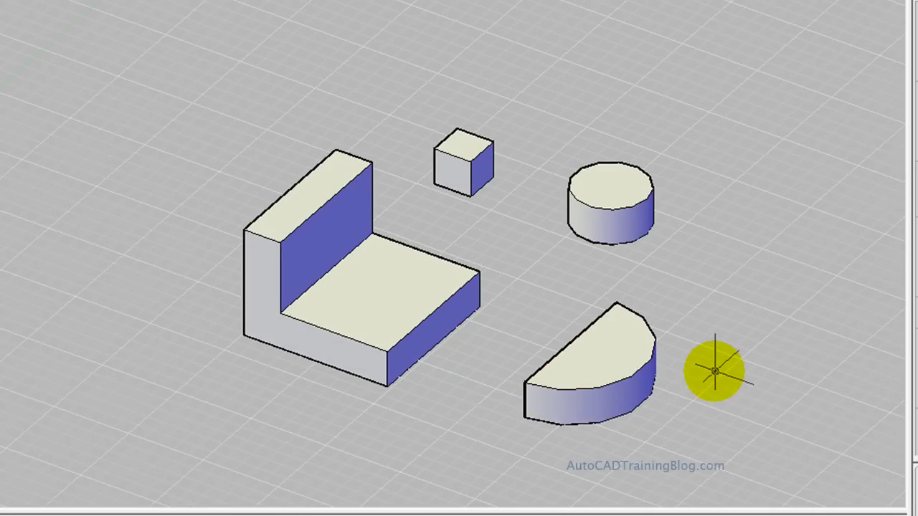
pyautogui.write('mov')
pyautogui.press('Return')
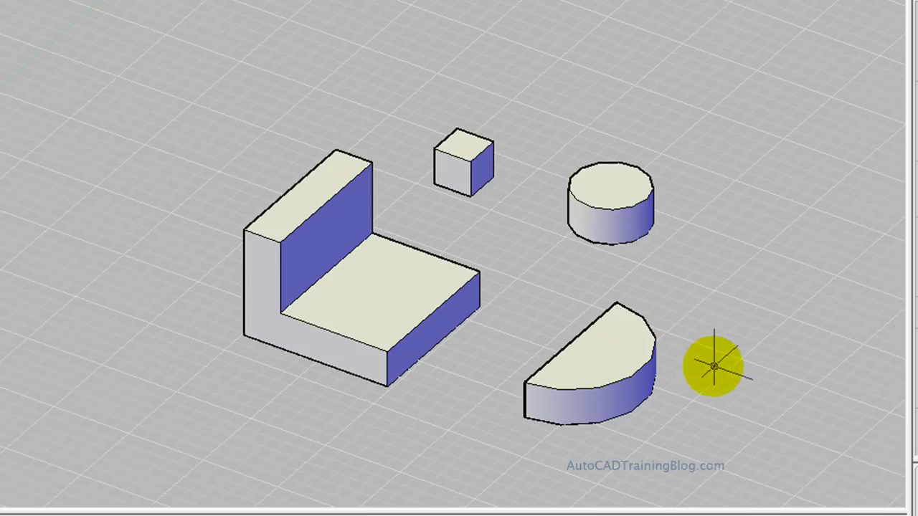
# Move the half-cylinder from its flat-edge midpoint to the midpoint of the base's open end.
pyautogui.write('move')
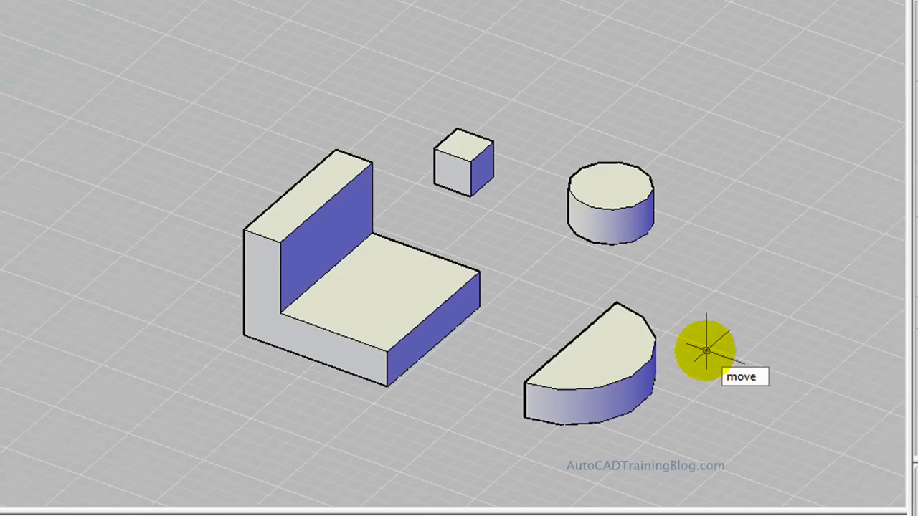
pyautogui.press('Return')
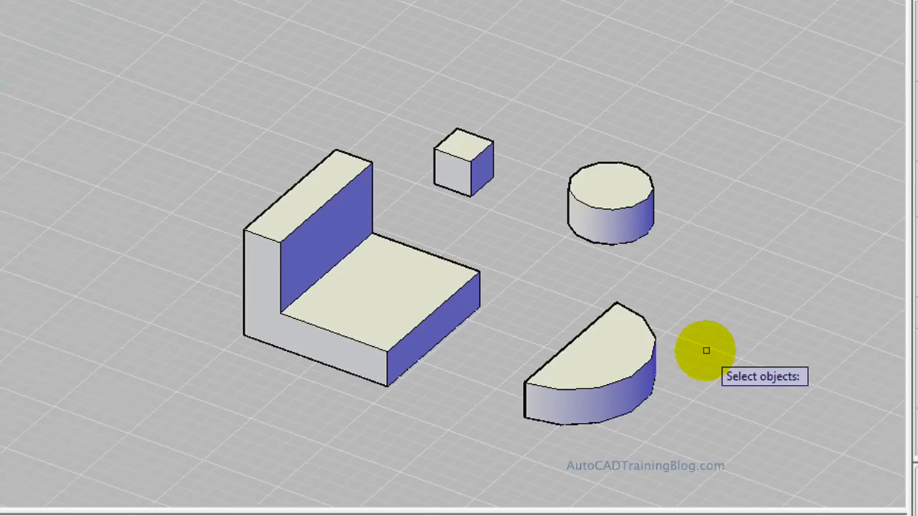
pyautogui.click(617, 347)
pyautogui.press('Return')
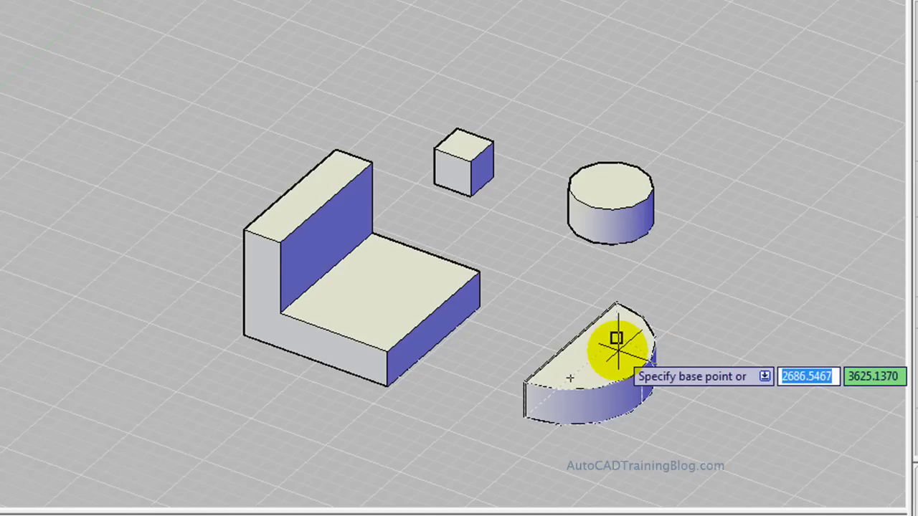
pyautogui.click(574, 338)
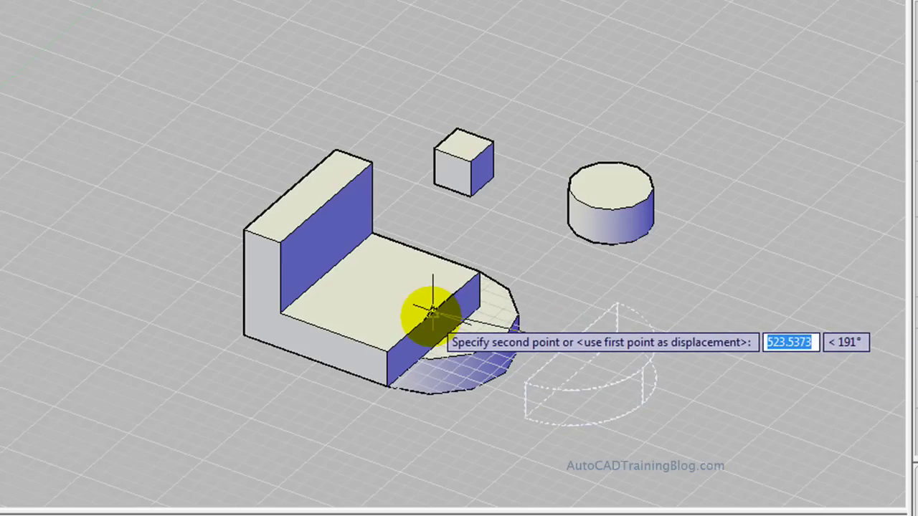
pyautogui.click(432, 313)
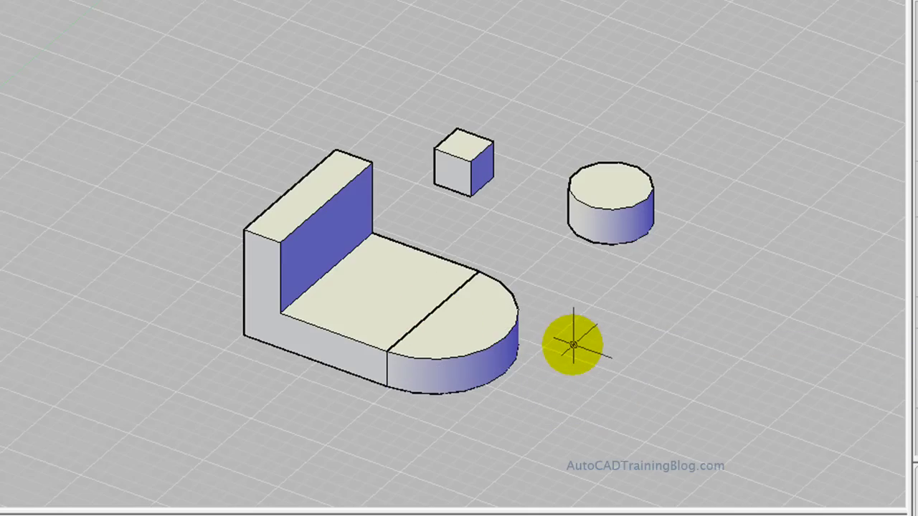
# Union the half-cylinder with the L-shaped solid to round the base's front end.
pyautogui.write('union')
pyautogui.press('Return')
pyautogui.click(490, 318)
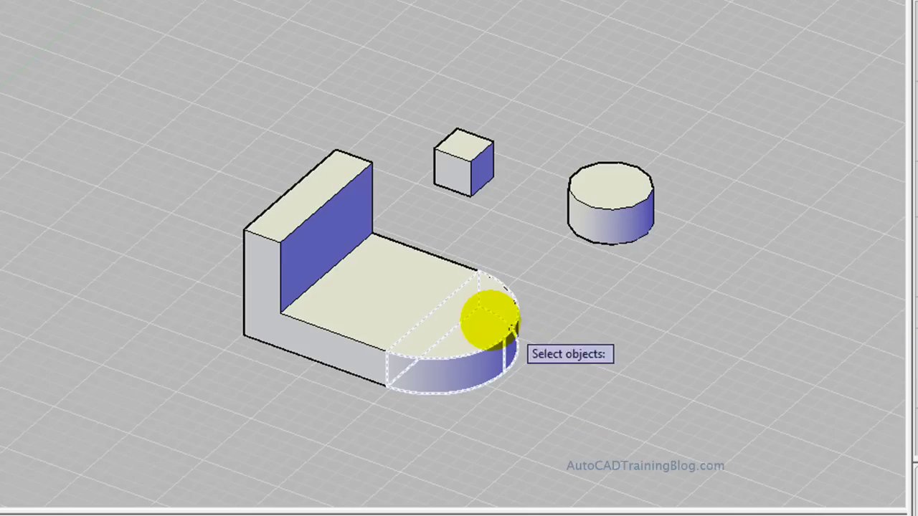
pyautogui.click(420, 309)
pyautogui.press('Return')
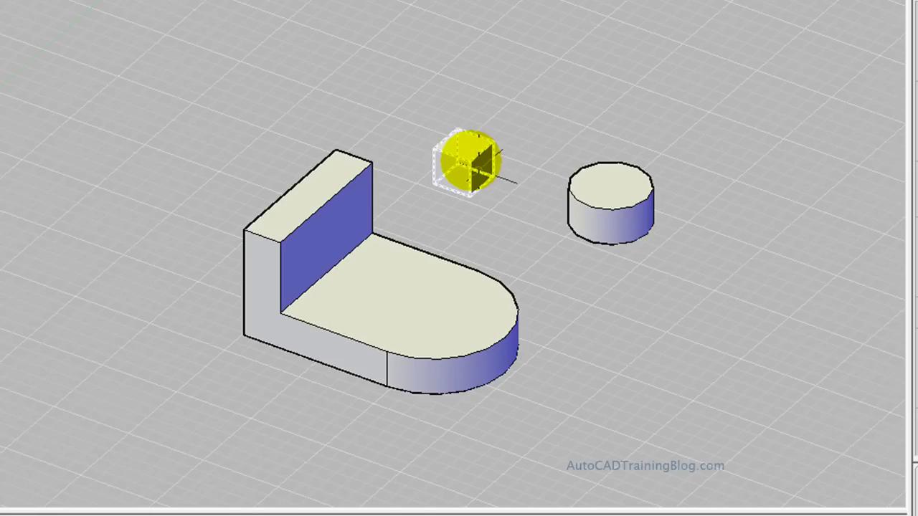
# Move the small cube by its corner to the inner top corner of the upright.
pyautogui.click(467, 155)
pyautogui.write('move')
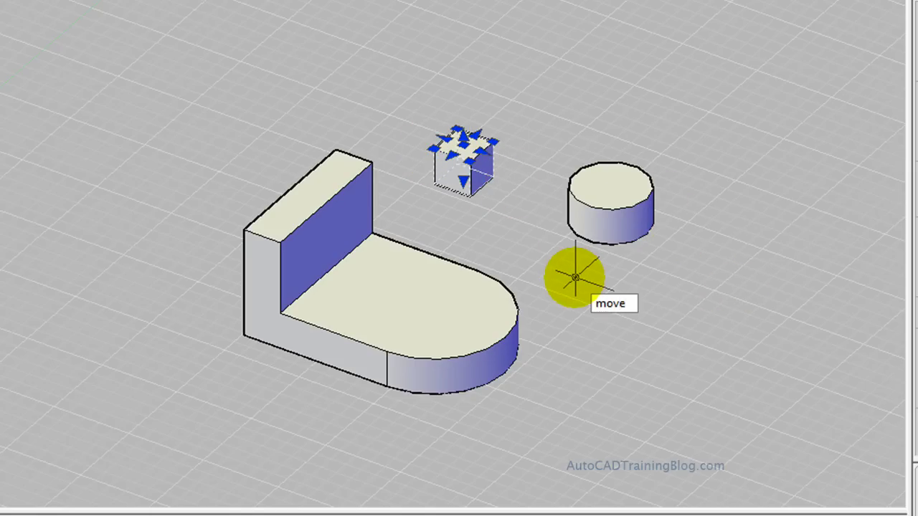
pyautogui.press('Return')
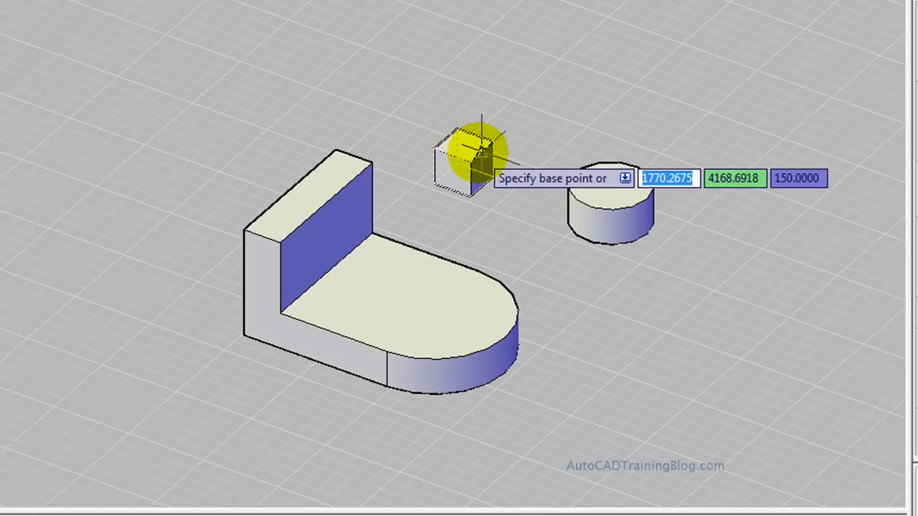
pyautogui.click(482, 151)
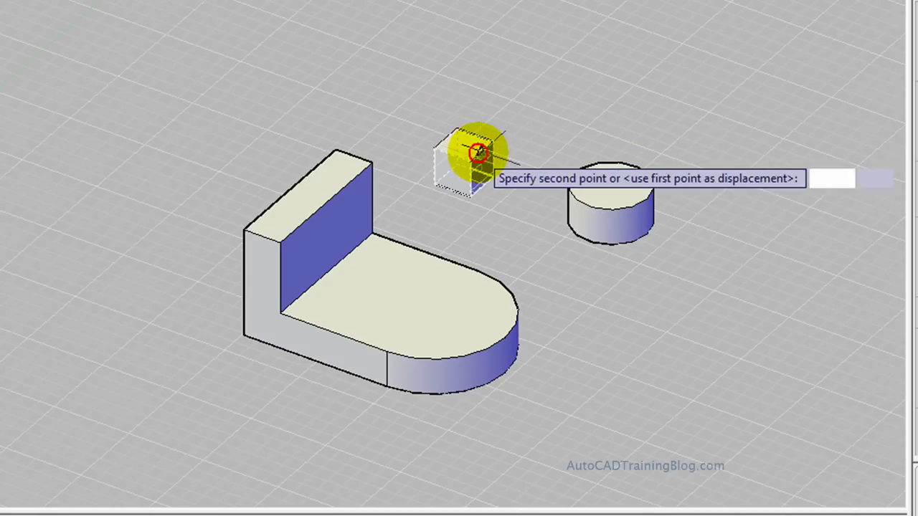
pyautogui.click(324, 202)
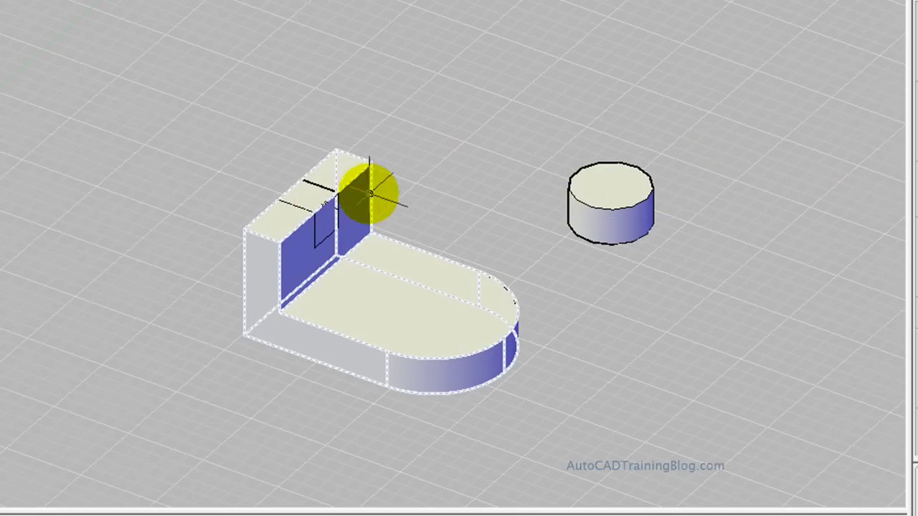
# Subtract the small cube from the L-shaped bracket to notch the top of the upright.
pyautogui.write('subtrcat')
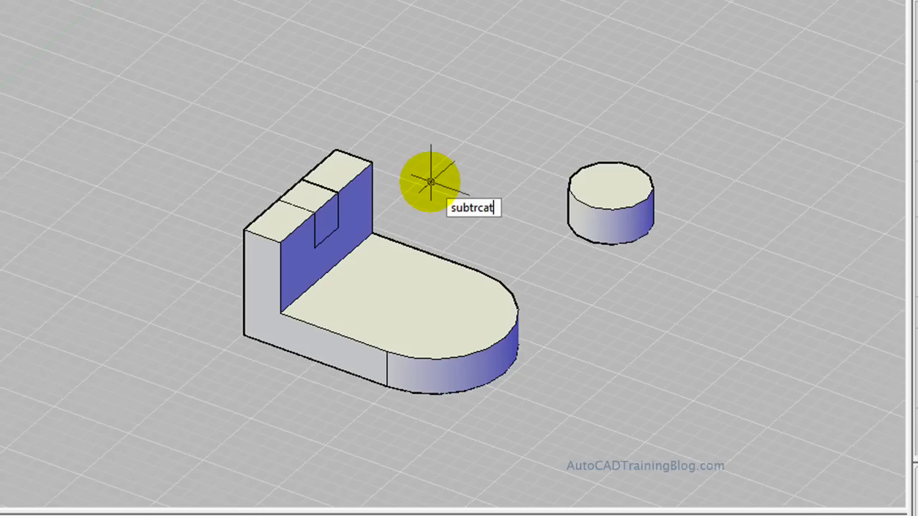
pyautogui.press('BackSpace')
pyautogui.press('BackSpace')
pyautogui.press('BackSpace')
pyautogui.press('BackSpace')
pyautogui.write('ract')
pyautogui.press('Return')
pyautogui.click(343, 217)
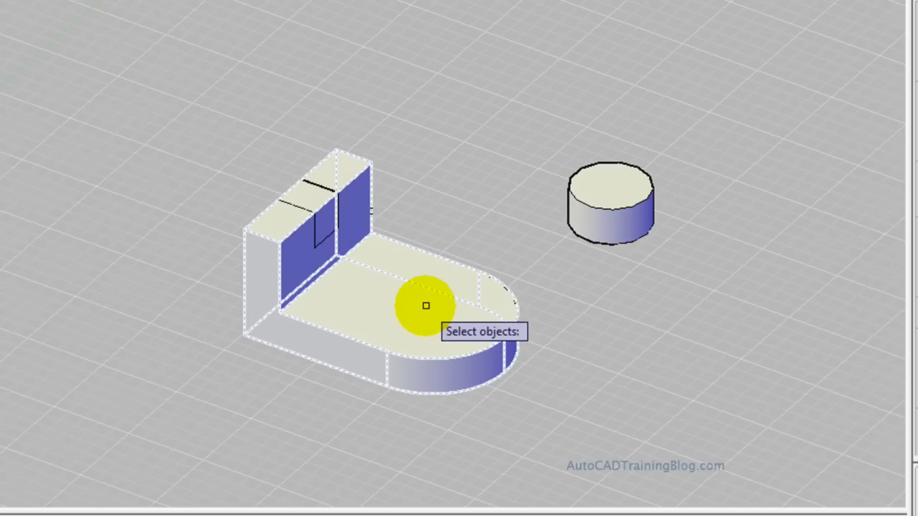
pyautogui.press('Return')
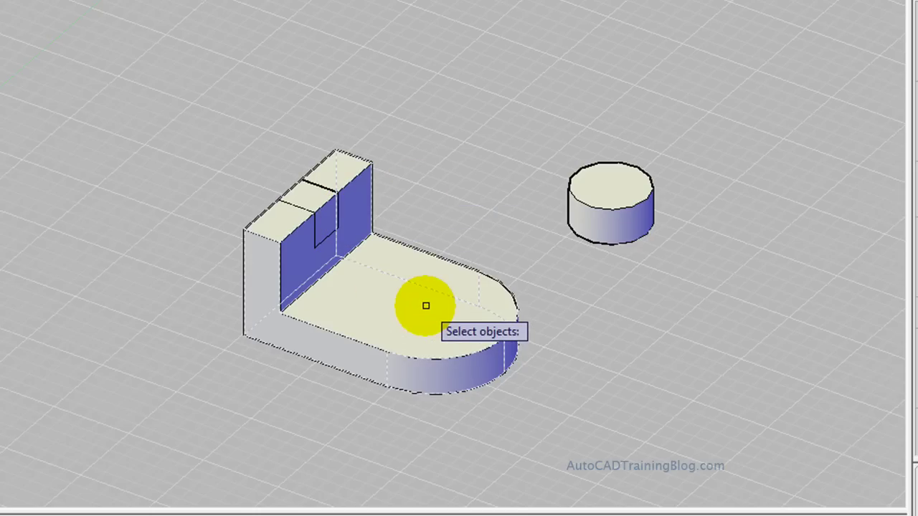
pyautogui.click(315, 225)
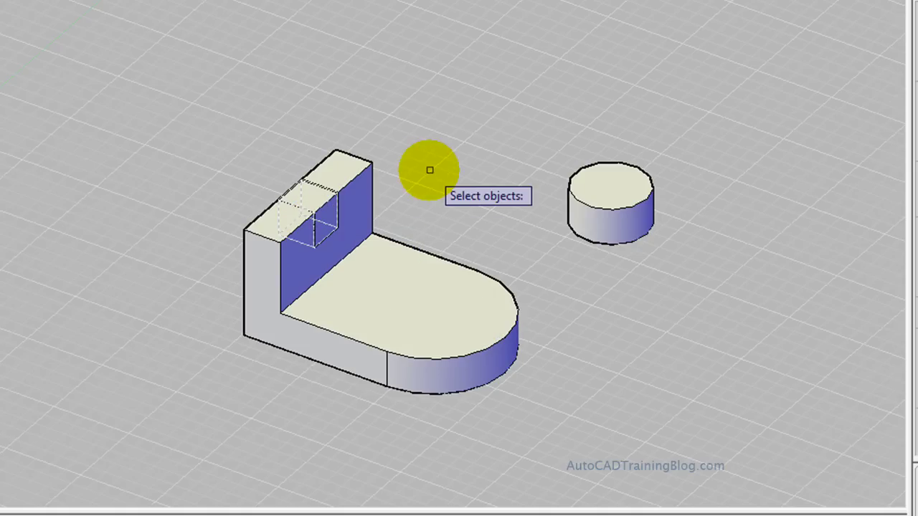
pyautogui.press('Return')
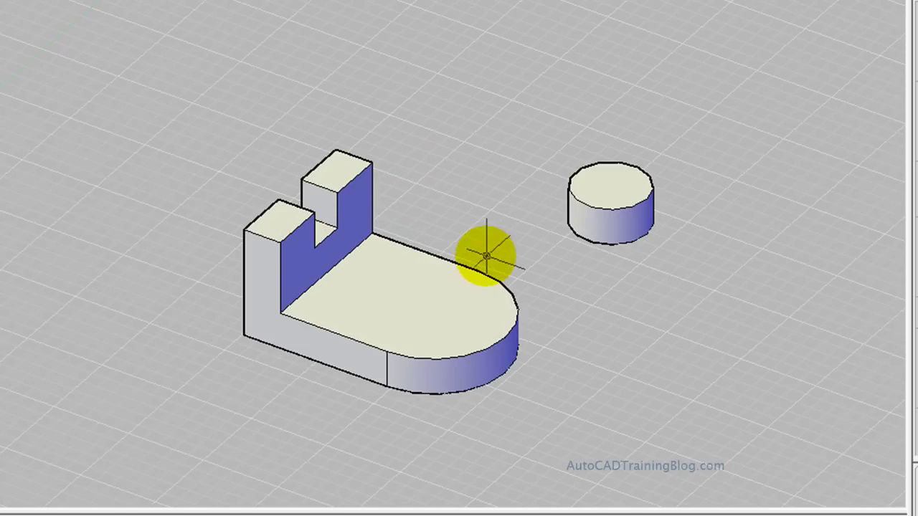
# Move the cylinder from its top centre to the centre of the base's rounded end.
pyautogui.click(605, 199)
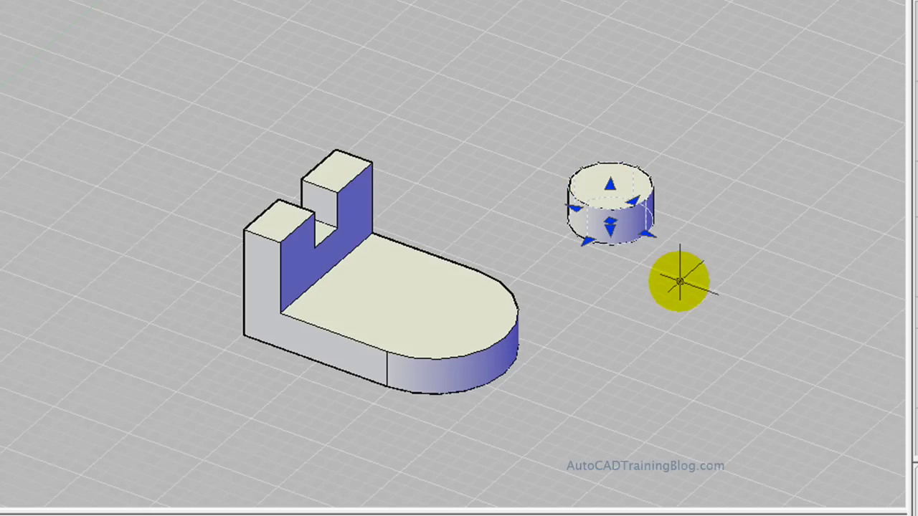
pyautogui.write('move')
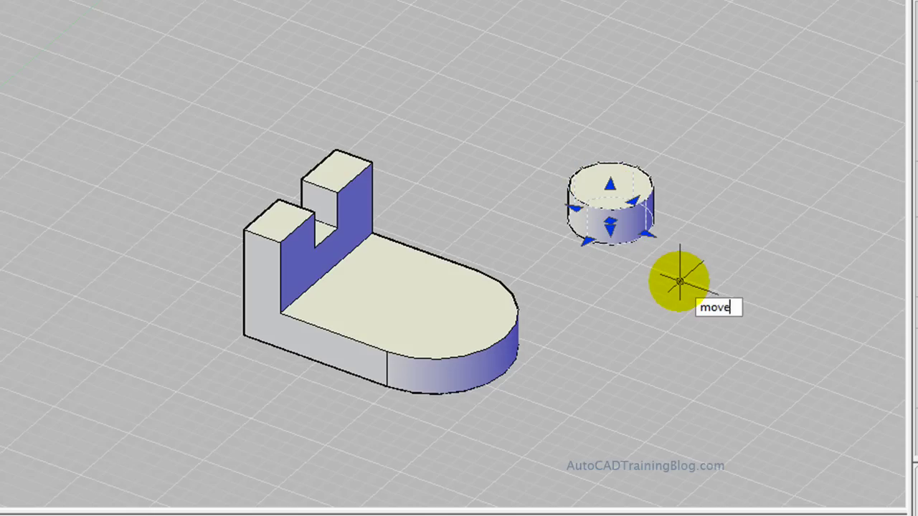
pyautogui.press('Return')
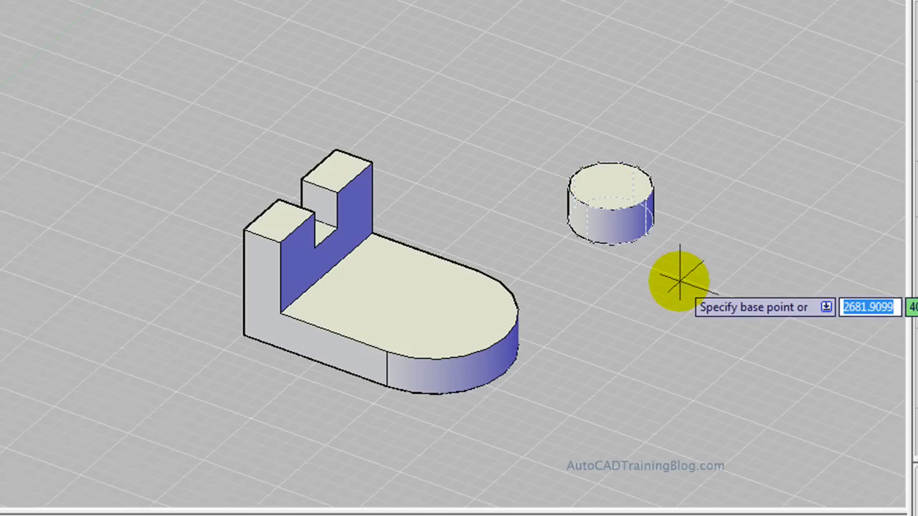
pyautogui.click(609, 186)
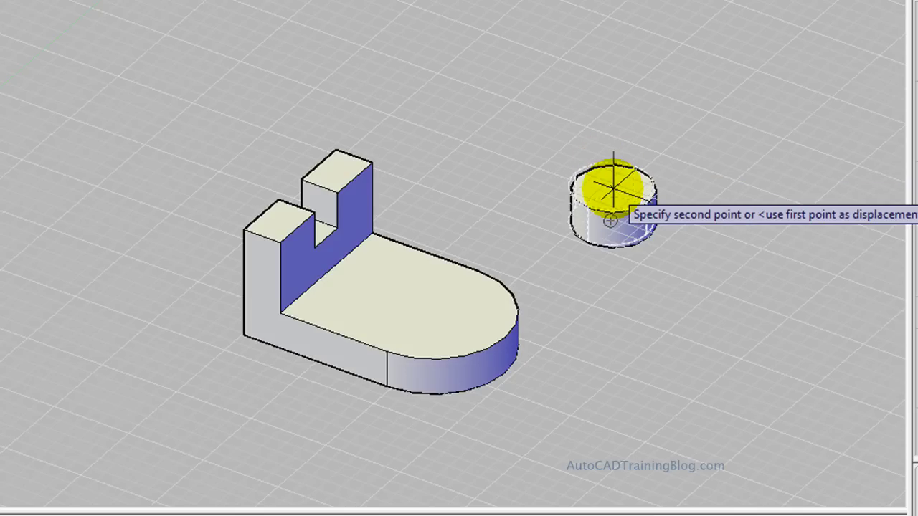
pyautogui.click(431, 314)
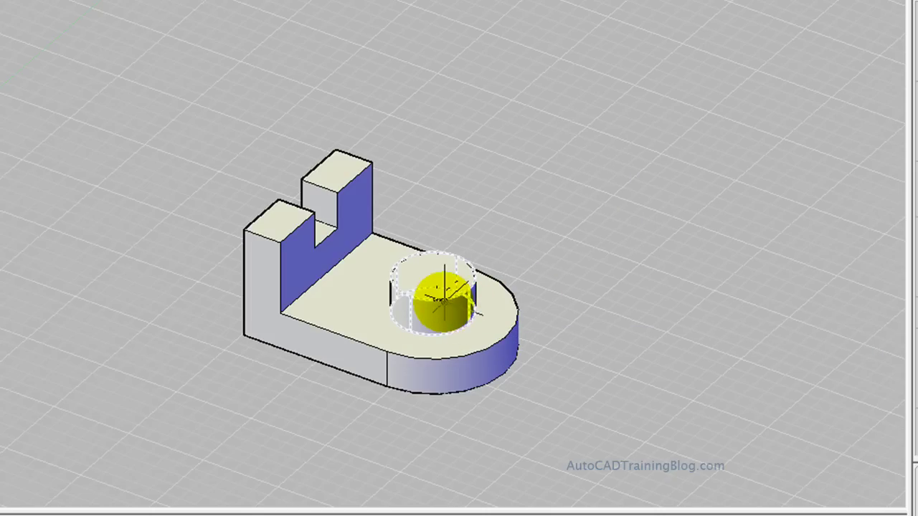
pyautogui.click(441, 298)
# Move the cylinder from its top centre by displacement 0,0,-150 into the base.
pyautogui.write('move')
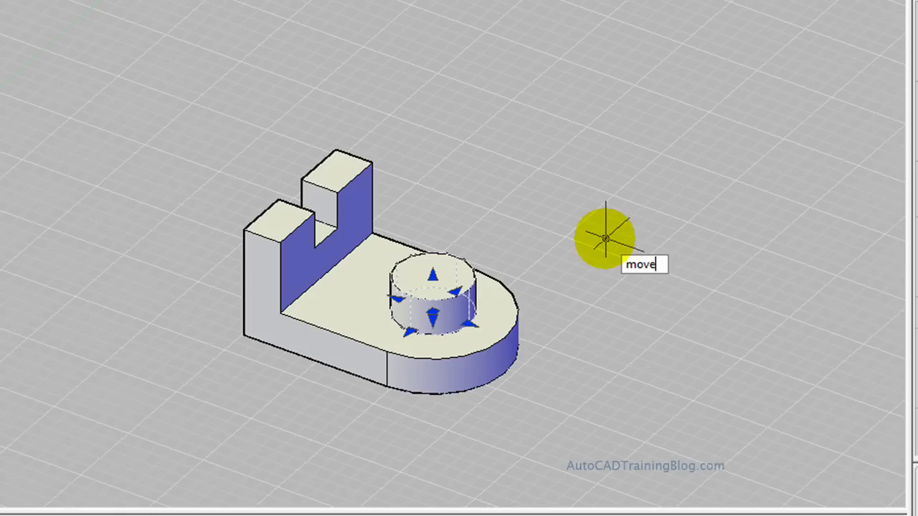
pyautogui.press('Return')
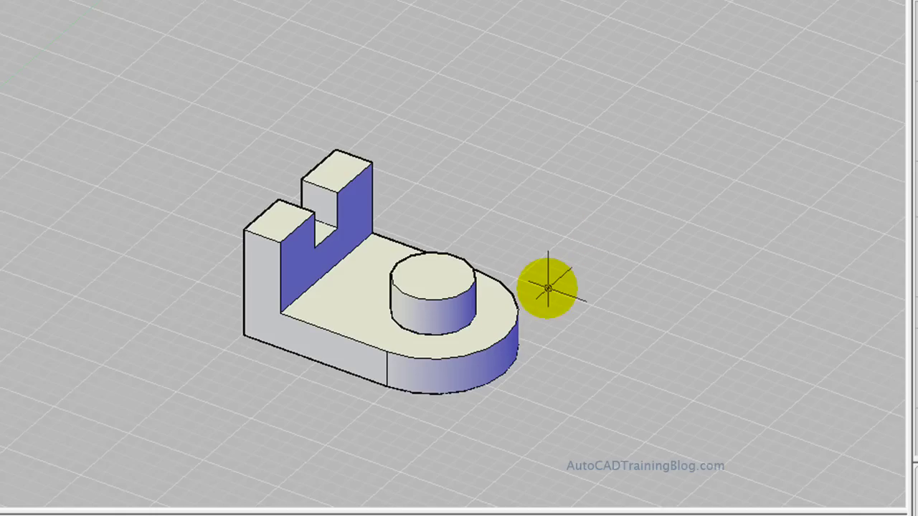
pyautogui.click(454, 287)
pyautogui.write('move')
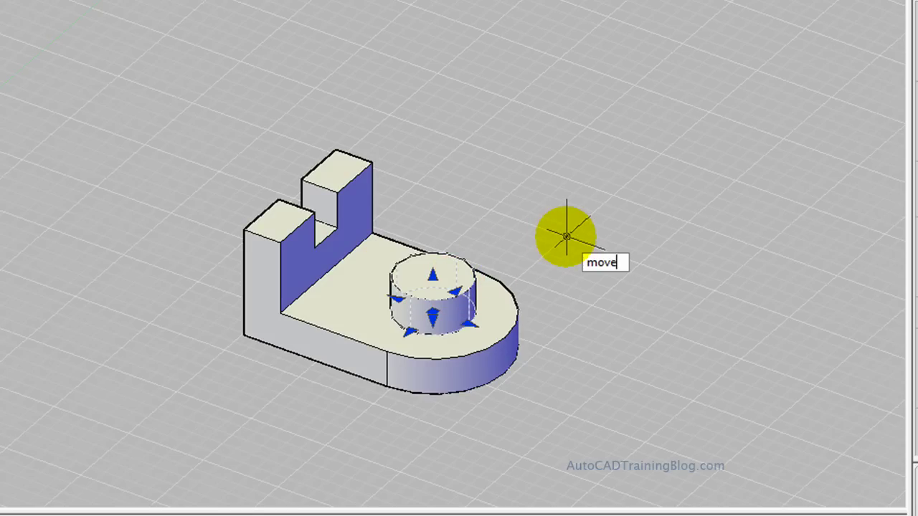
pyautogui.press('Return')
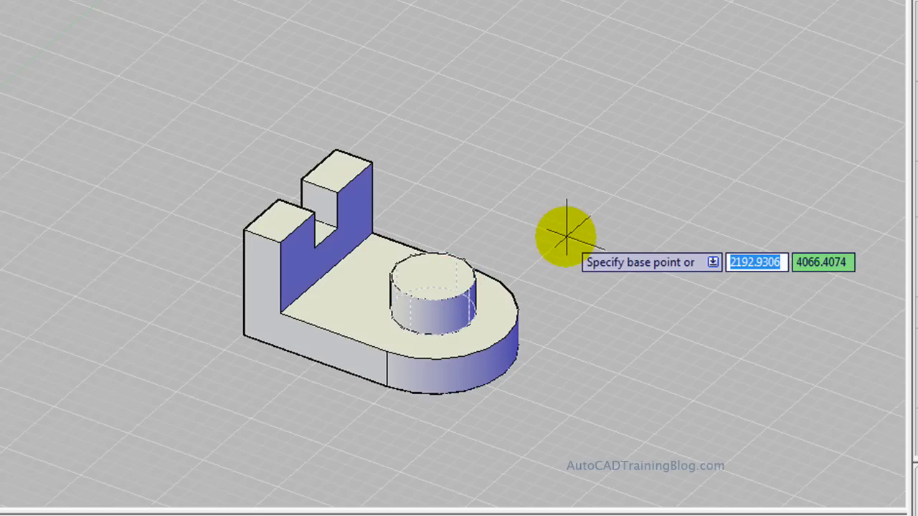
pyautogui.click(433, 276)
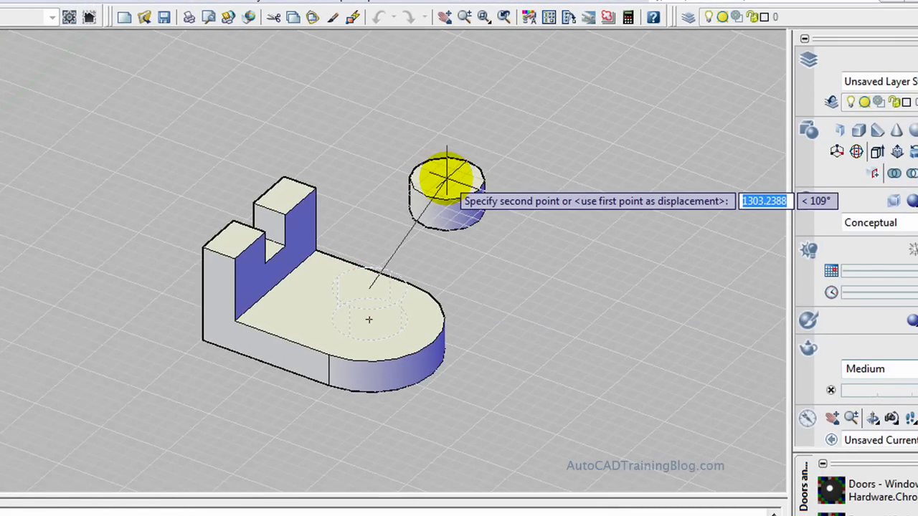
pyautogui.write('0,0,')
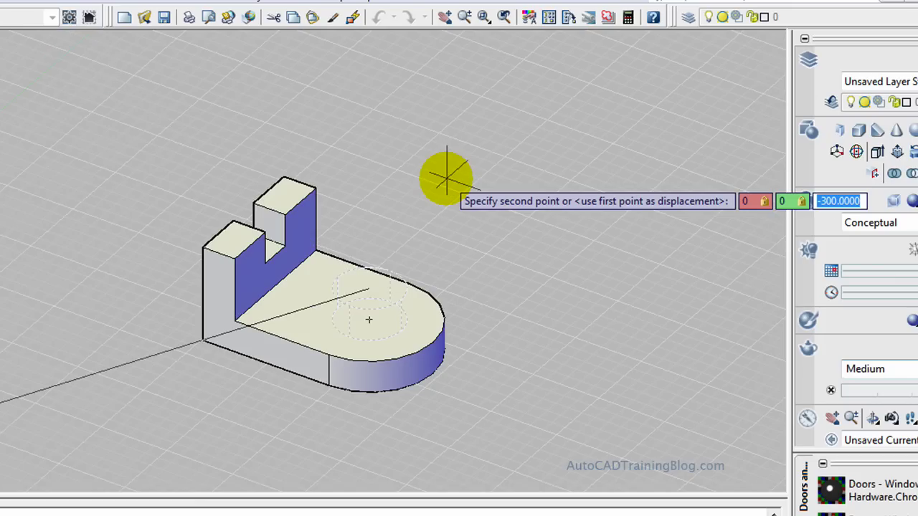
pyautogui.write('-150')
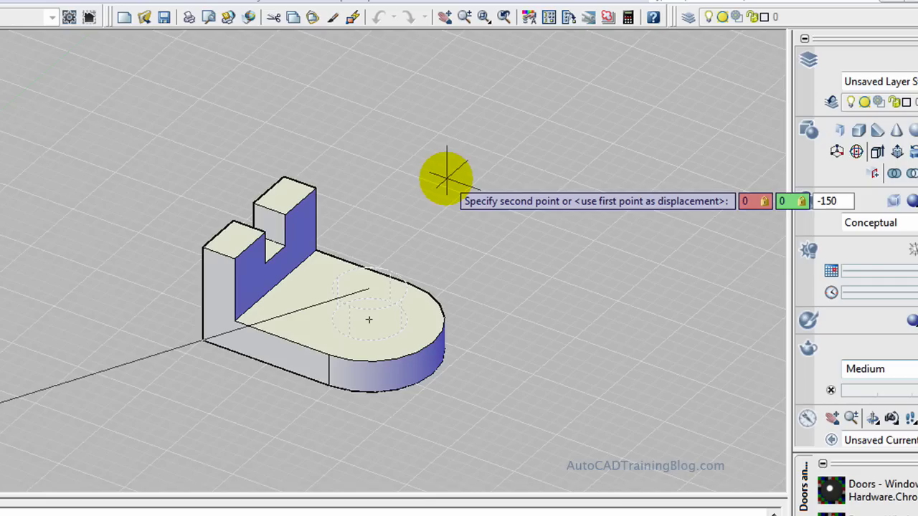
pyautogui.press('Return')
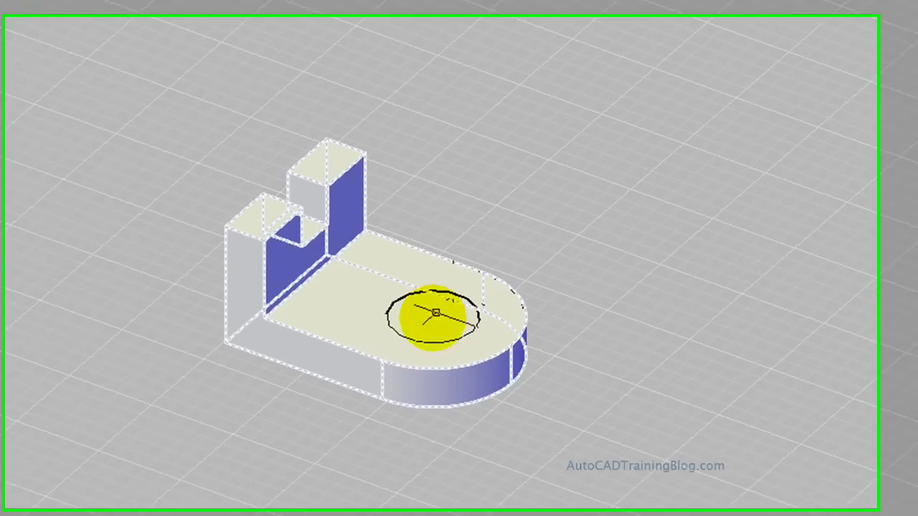
# Subtract the cylinder from the bracket, leaving a hole through the rounded end.
pyautogui.press('Escape')
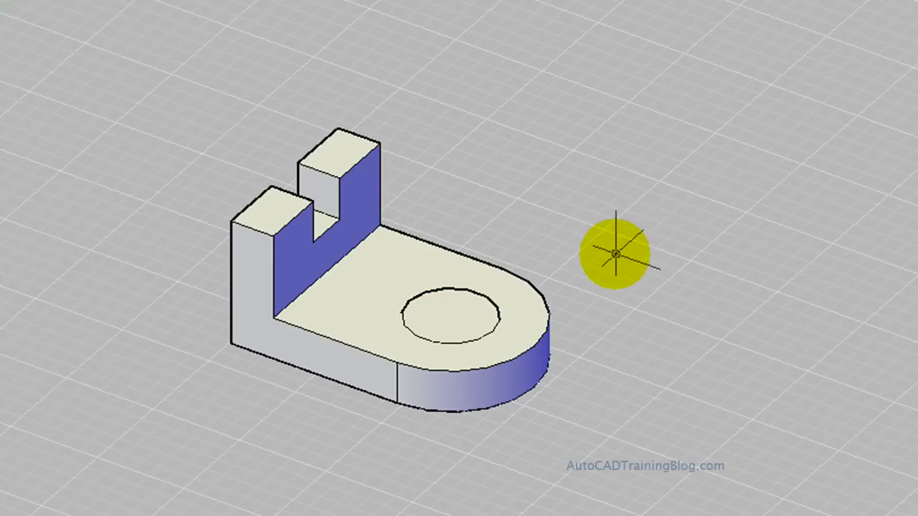
pyautogui.write('subtract')
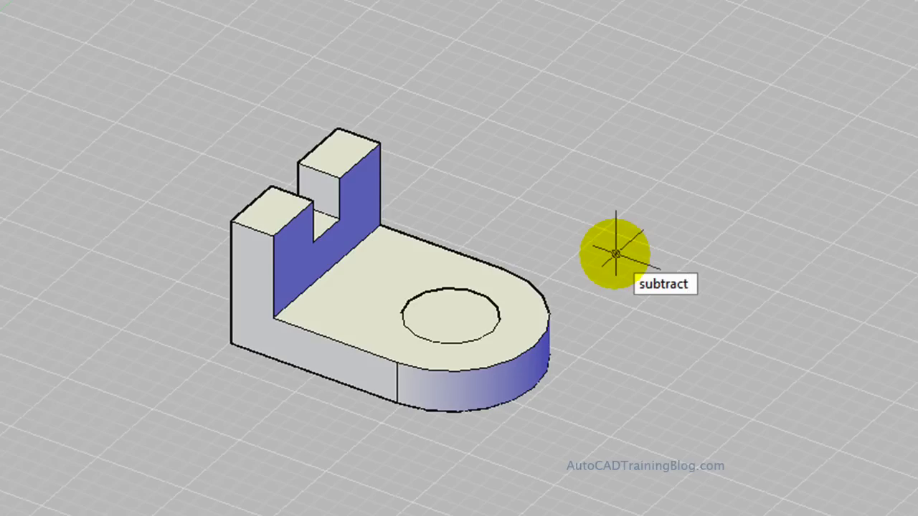
pyautogui.press('Return')
pyautogui.click(513, 343)
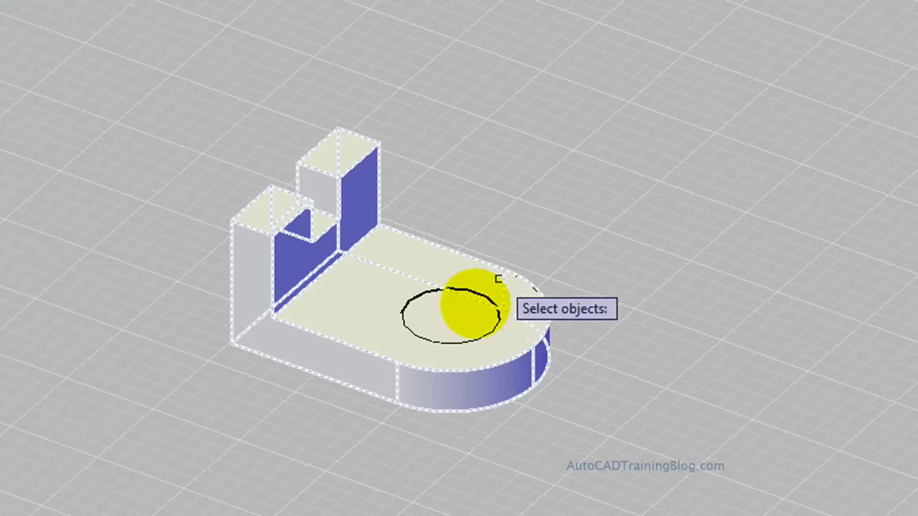
pyautogui.press('Return')
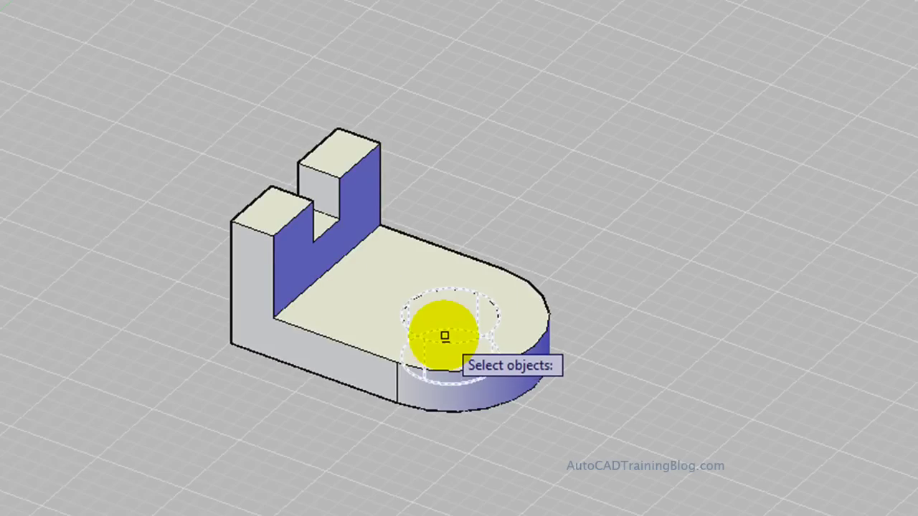
pyautogui.click(445, 339)
pyautogui.press('Return')
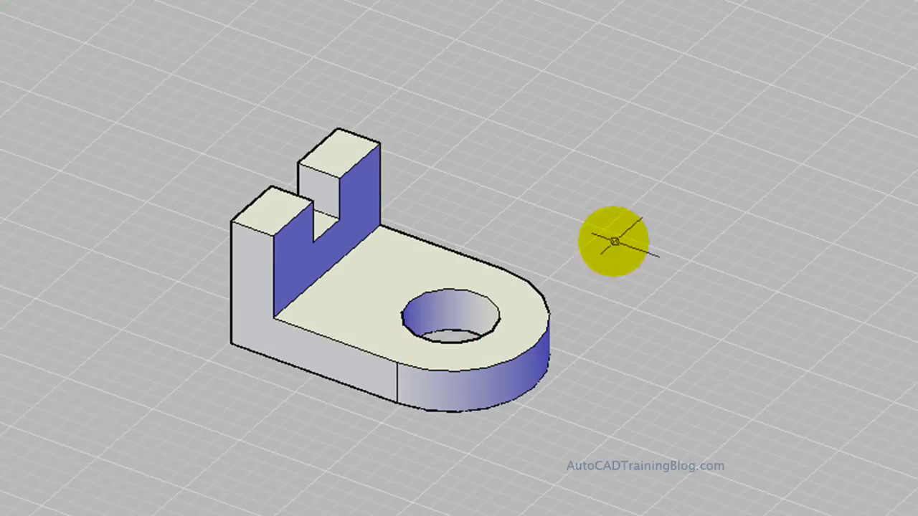
# Orbit the view to look at the bracket from lower down, showing its slot and hole.
pyautogui.write('orbit')
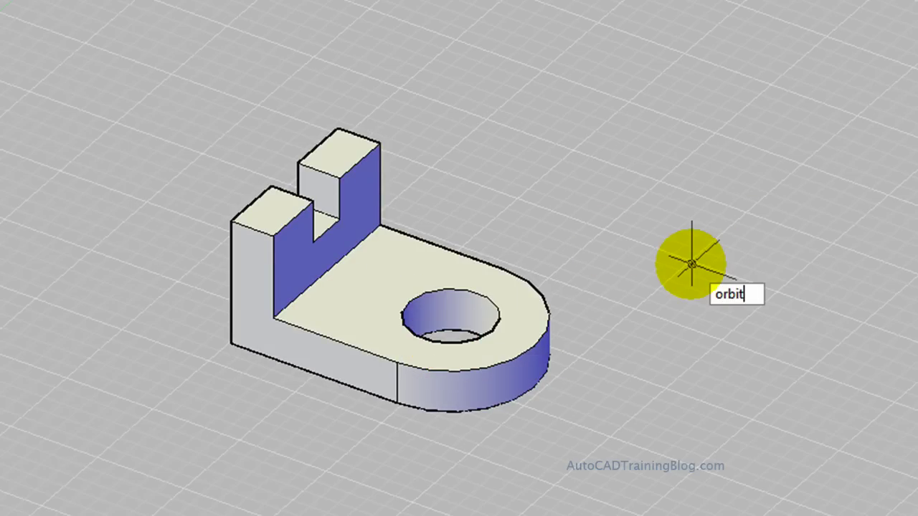
pyautogui.press('Return')
pyautogui.moveTo(692, 262); pyautogui.dragTo(618, 249)
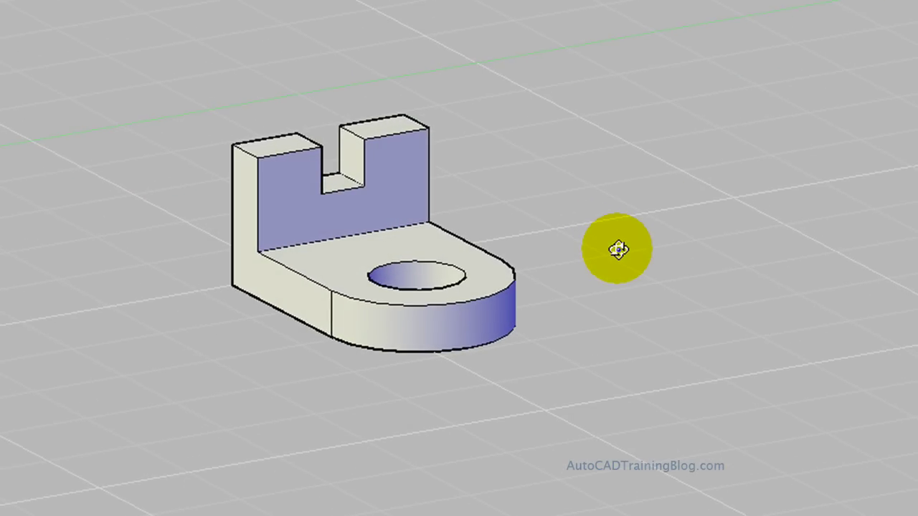
pyautogui.press('Escape')
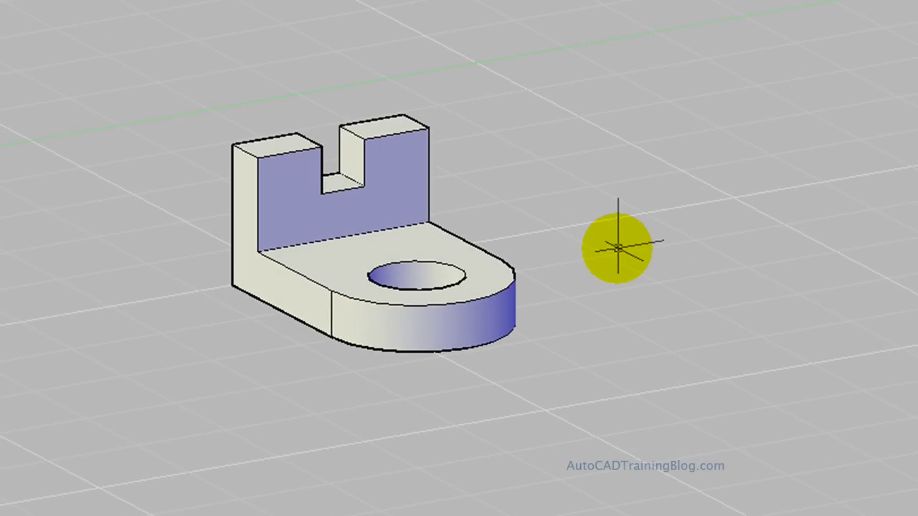